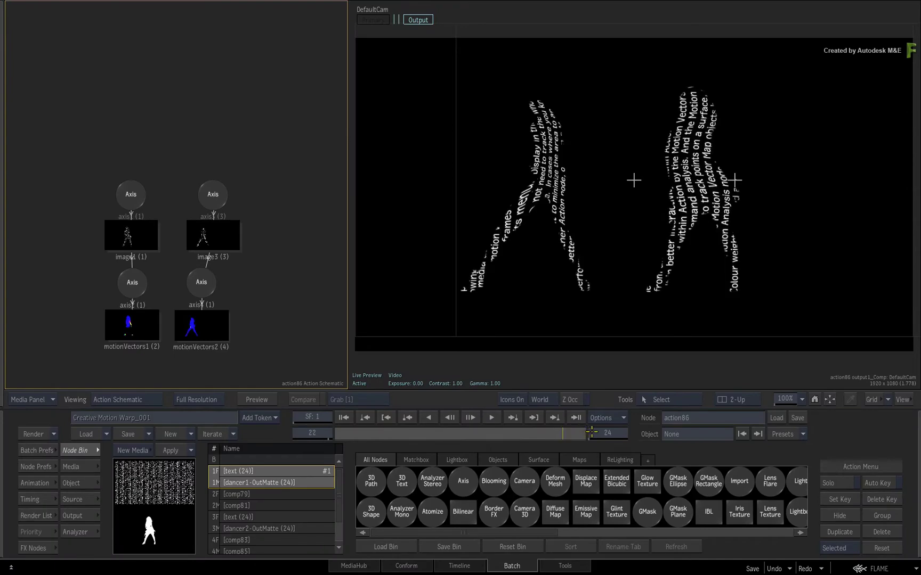
# - Scrub back through the text-warp animation, then return to the Batch schematic and reposition the floor node
pyautogui.moveTo(579, 435); pyautogui.dragTo(410, 436)
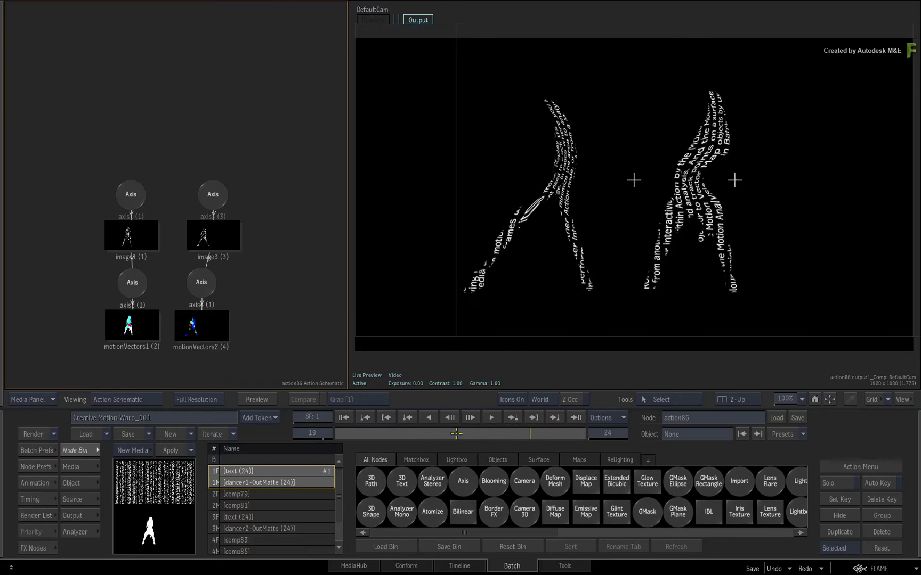
pyautogui.moveTo(453, 434); pyautogui.dragTo(295, 433)
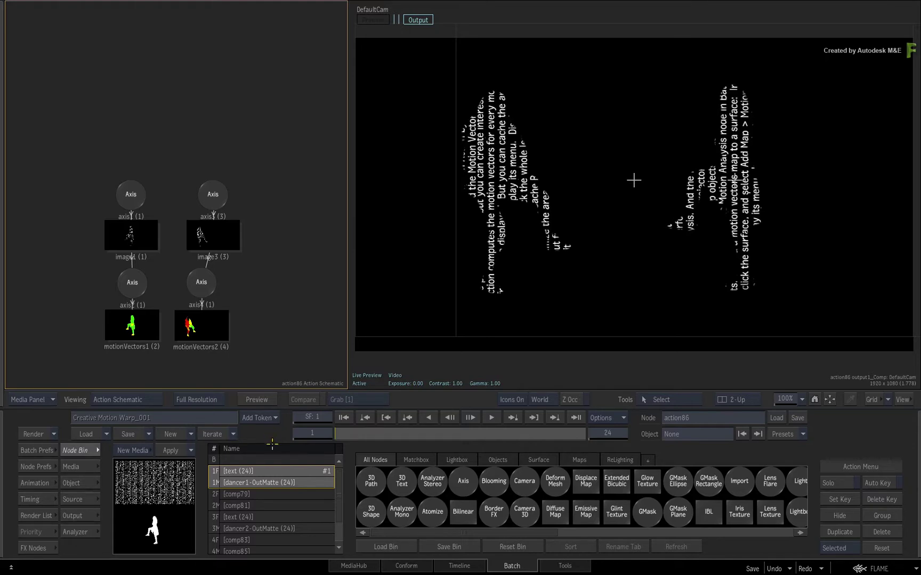
pyautogui.click(33, 548)
pyautogui.moveTo(218, 325); pyautogui.dragTo(547, 333)
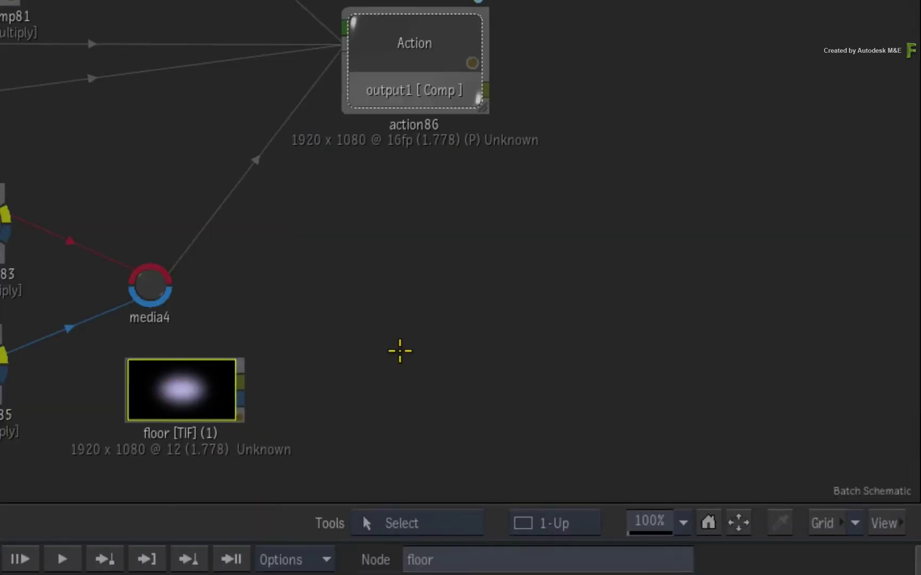
# - Add a media5 input to action86 with Ctrl+N and wire the floor TIF into it
pyautogui.moveTo(440, 47); pyautogui.dragTo(449, 84)
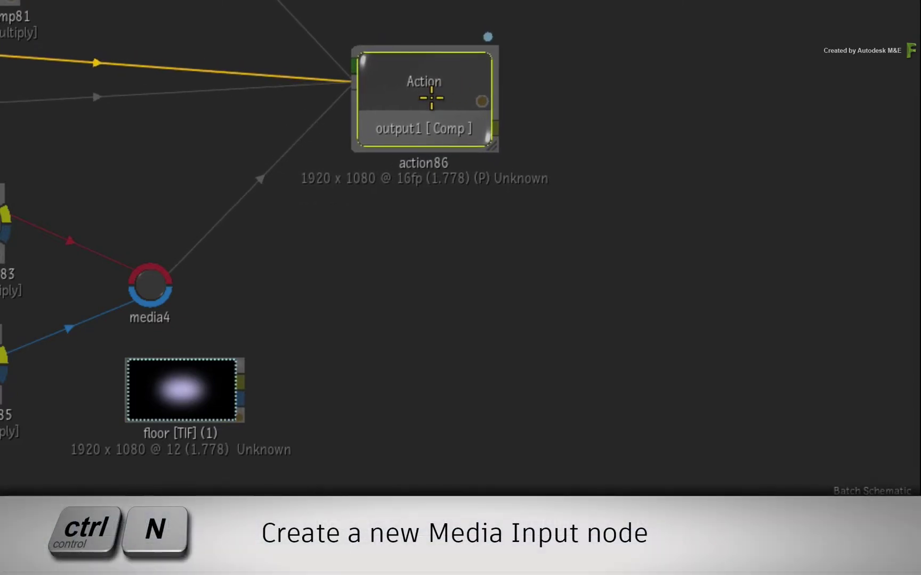
pyautogui.hotkey('ctrl', 'n')
pyautogui.click(316, 160)
pyautogui.moveTo(317, 159); pyautogui.dragTo(336, 395)
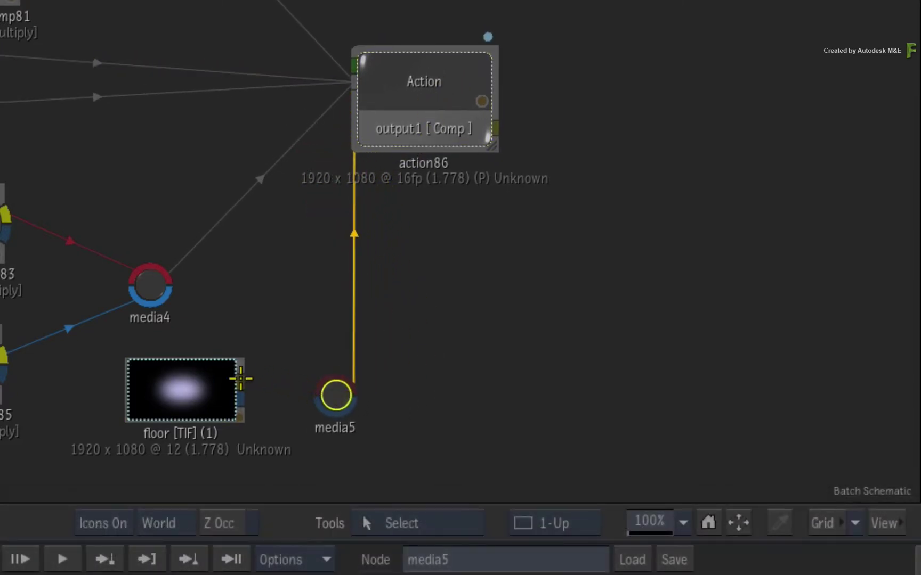
pyautogui.moveTo(240, 382); pyautogui.dragTo(336, 394)
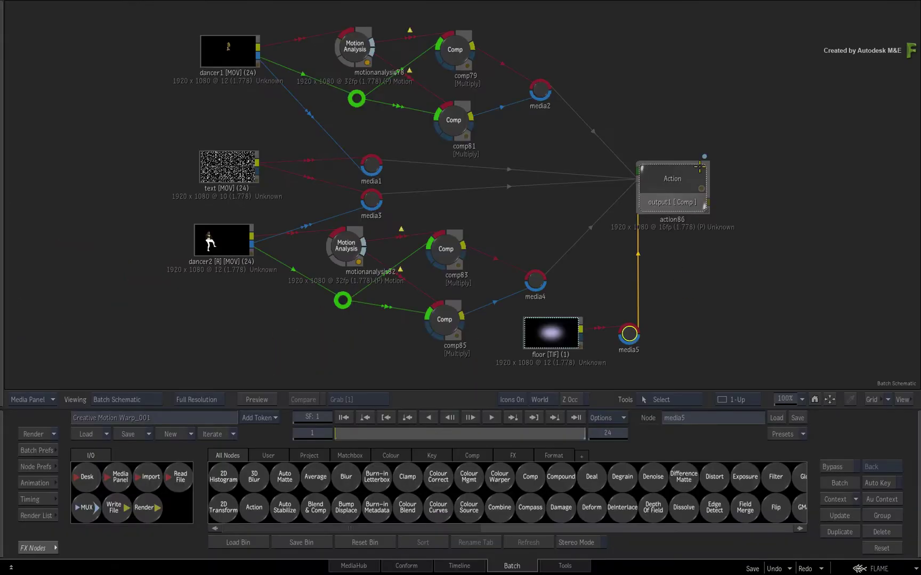
# - Open action86 in the Action editor and select the floor's axis5 in the schematic
pyautogui.doubleClick(682, 180)
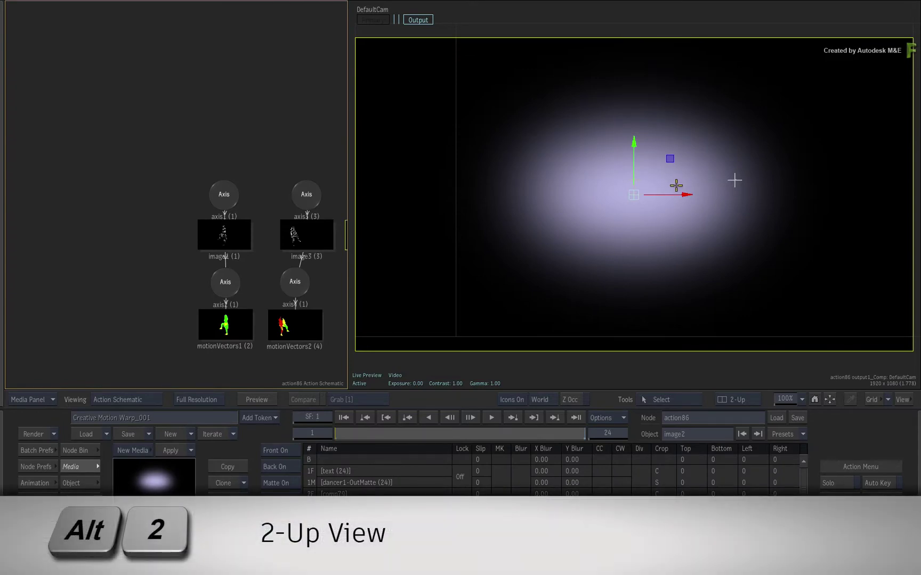
pyautogui.press('Home')
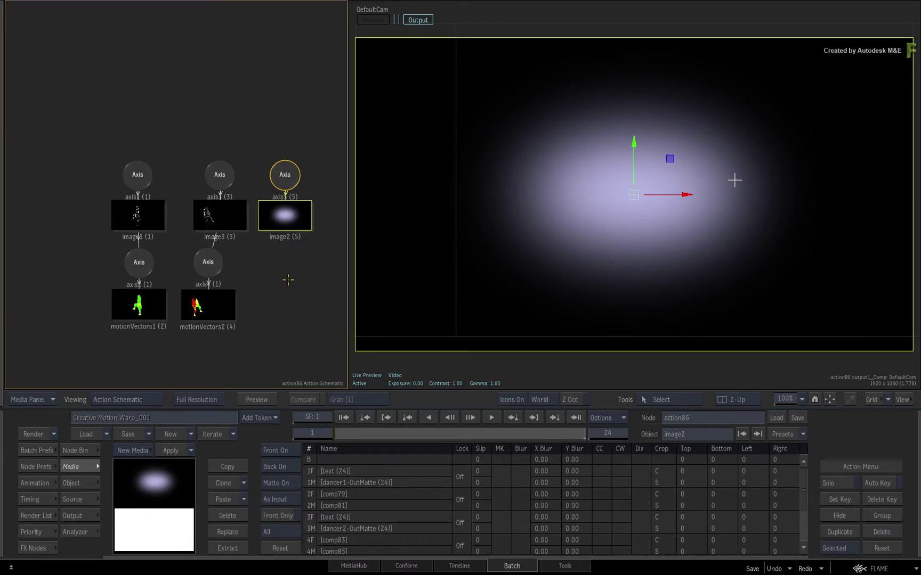
pyautogui.click(282, 174)
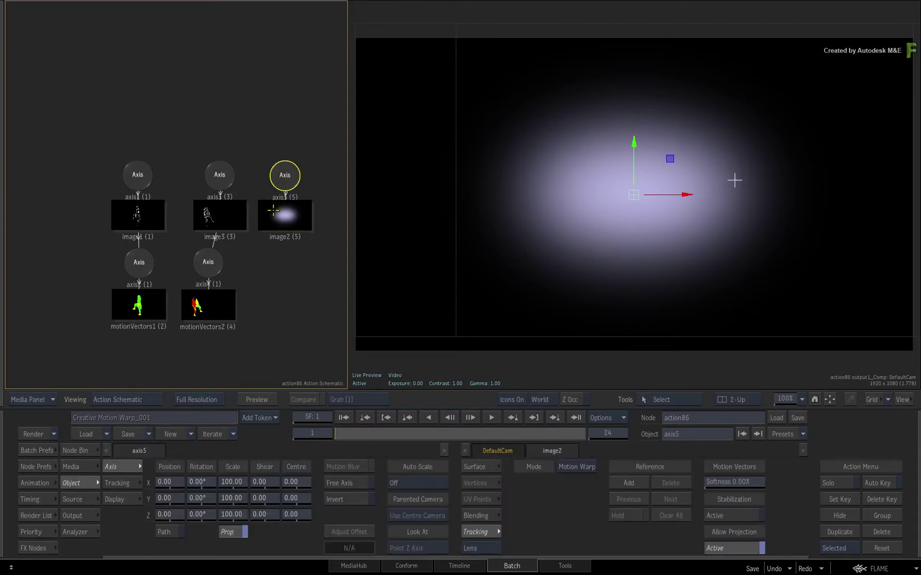
# - Rotate axis5 to -90 in X, lower it to Y -345, and set Scale X 175 with Prop off
pyautogui.moveTo(205, 483); pyautogui.dragTo(171, 481)
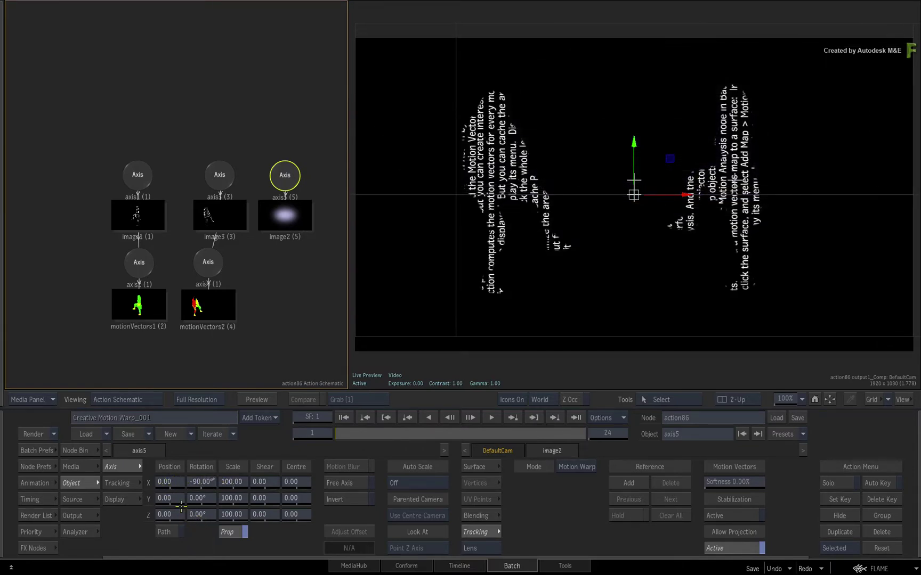
pyautogui.moveTo(172, 499); pyautogui.dragTo(31, 467)
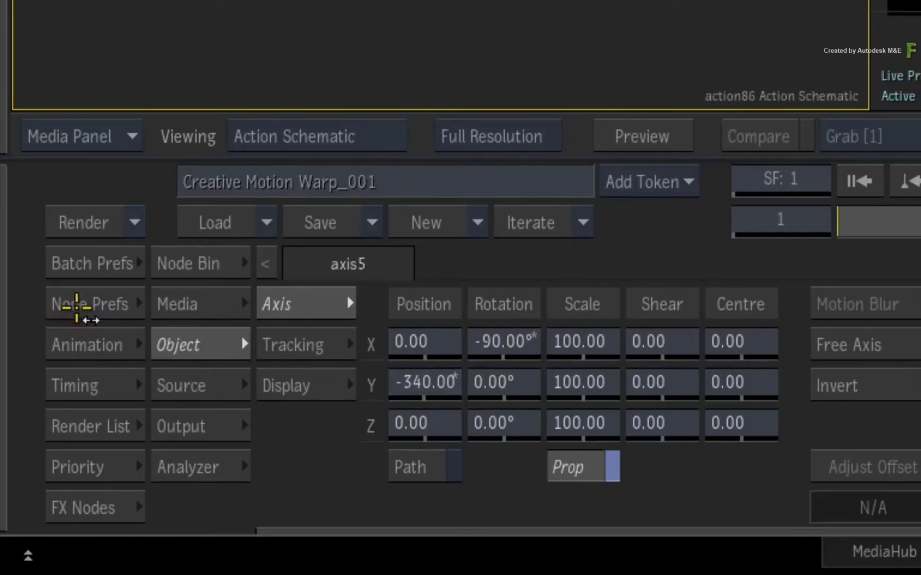
pyautogui.moveTo(440, 382); pyautogui.dragTo(359, 407)
pyautogui.click(605, 478)
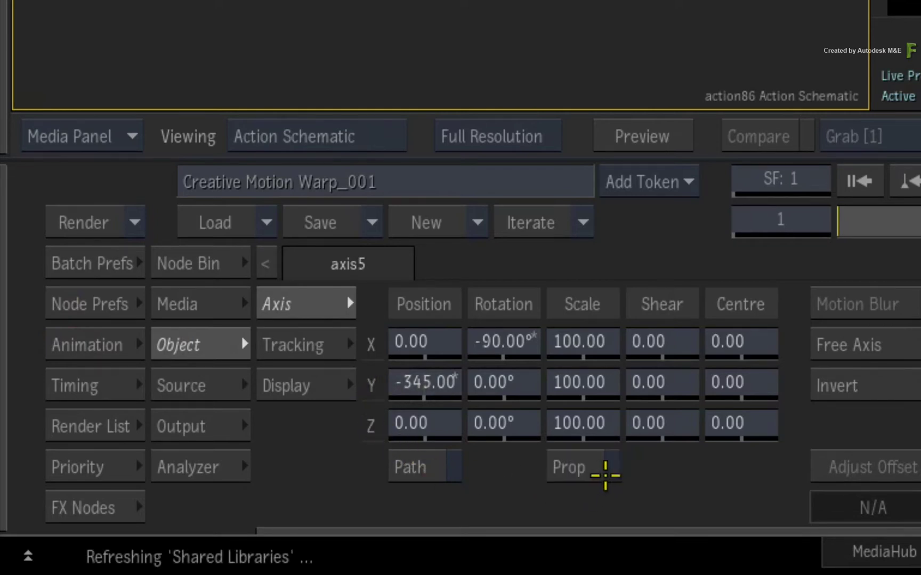
pyautogui.moveTo(597, 353); pyautogui.dragTo(713, 343)
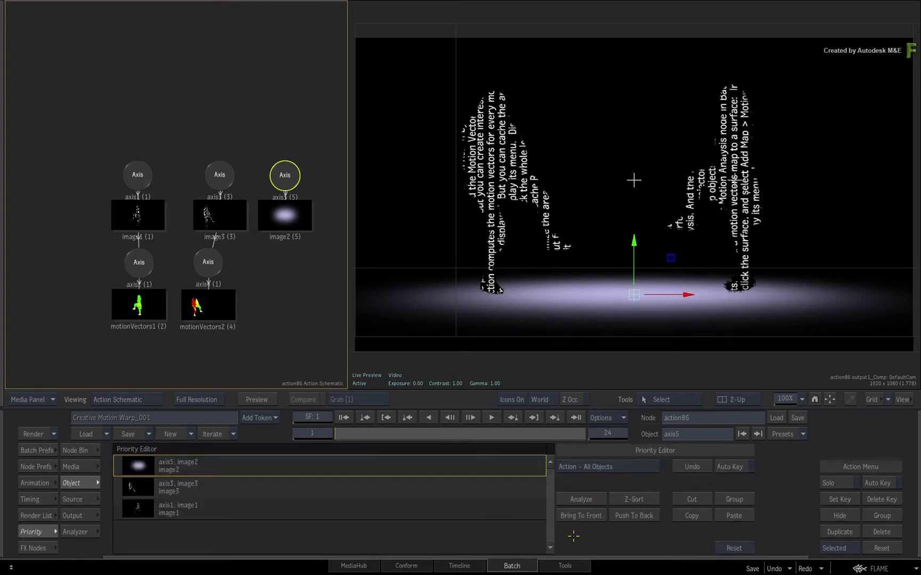
# - Z-Sort the layers so the floor sits behind, and set image1's blend mode to Max/Lighten
pyautogui.click(618, 499)
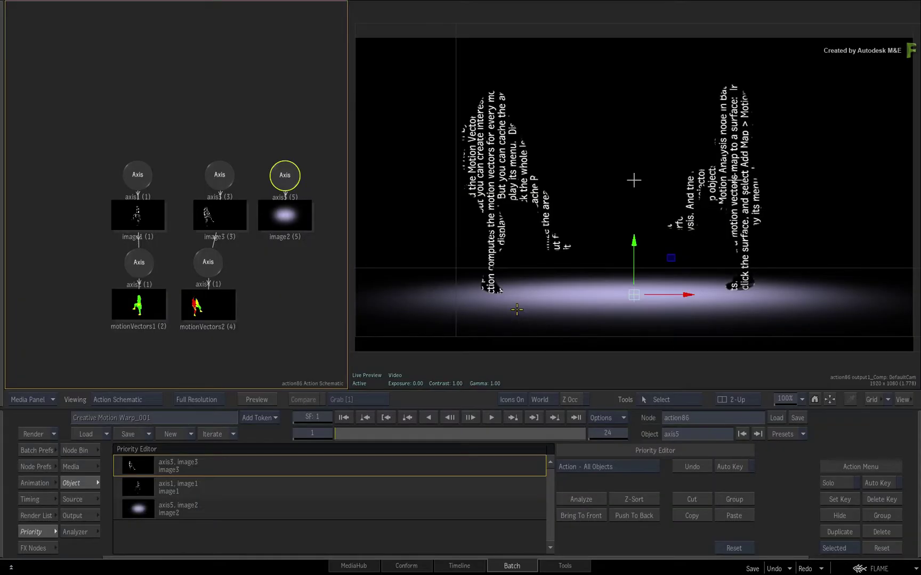
pyautogui.click(146, 226)
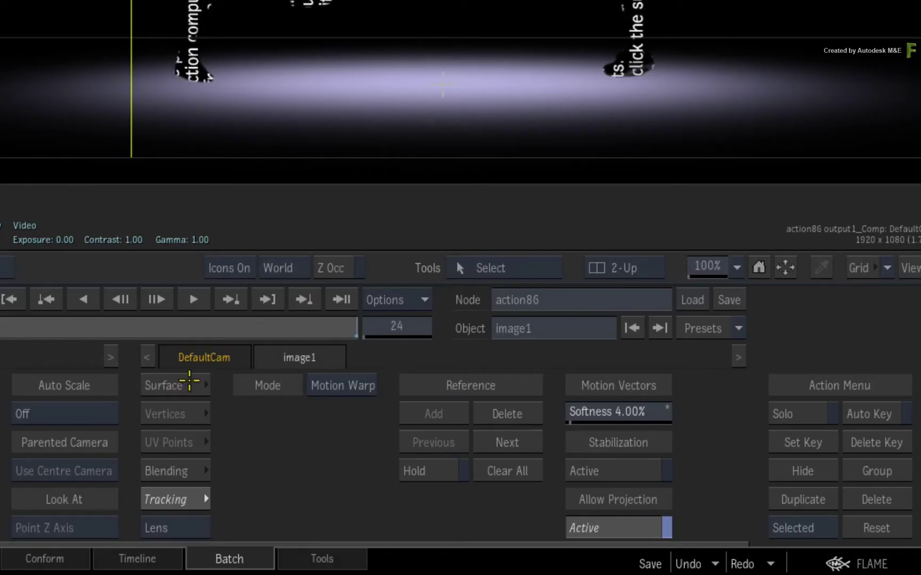
pyautogui.click(491, 466)
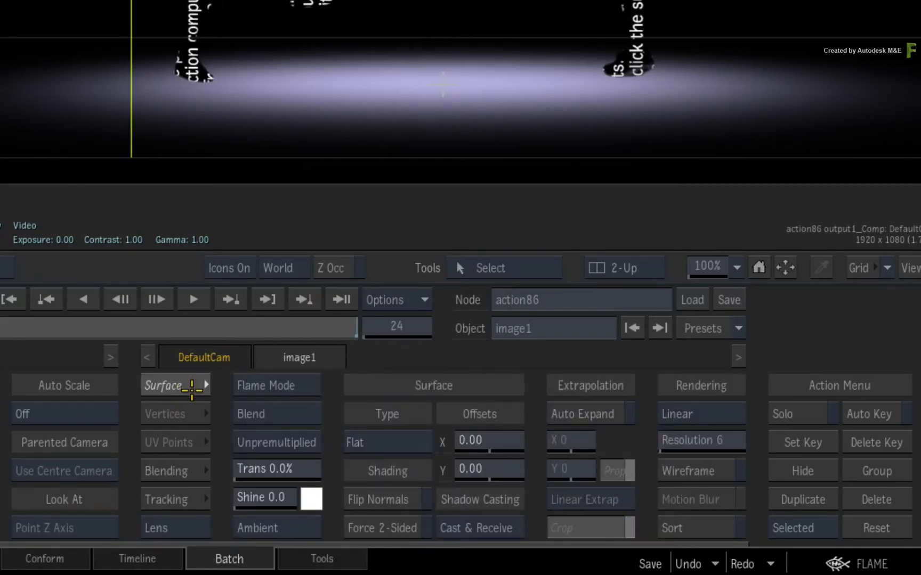
pyautogui.click(304, 413)
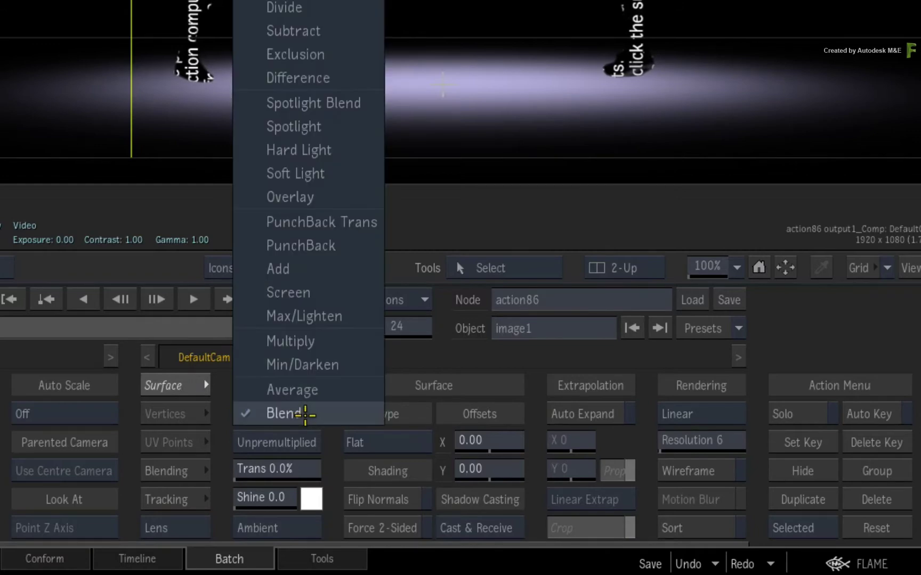
pyautogui.click(349, 317)
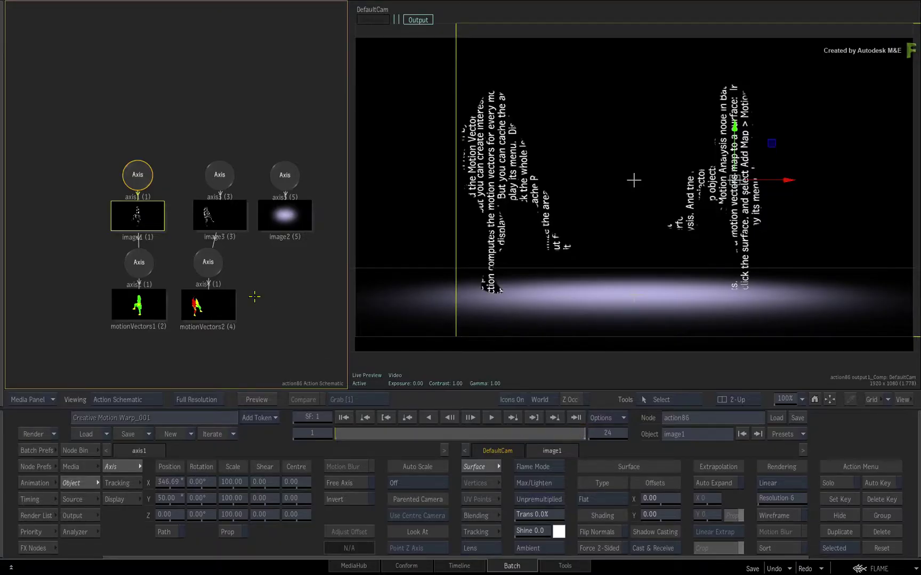
# - Set image3's surface blend mode to Max/Lighten as well
pyautogui.click(228, 217)
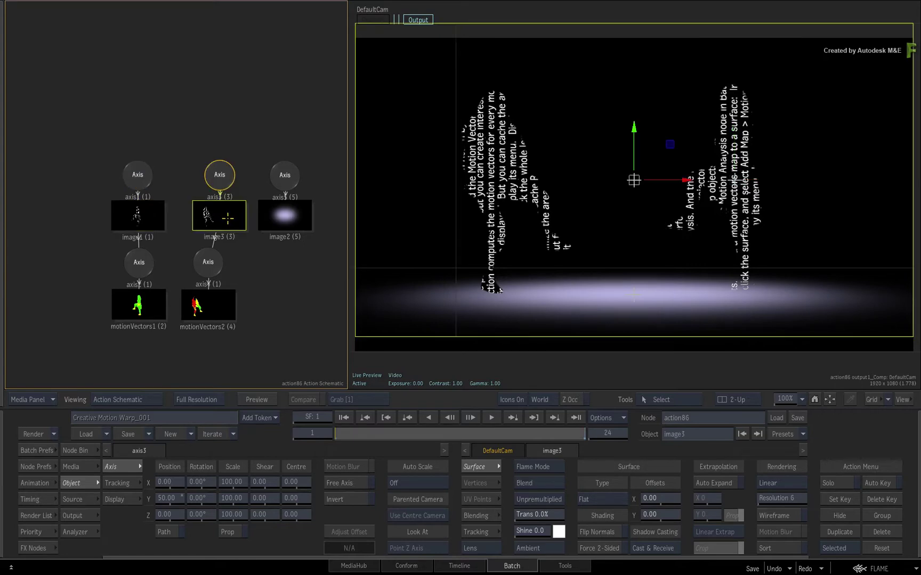
pyautogui.click(536, 480)
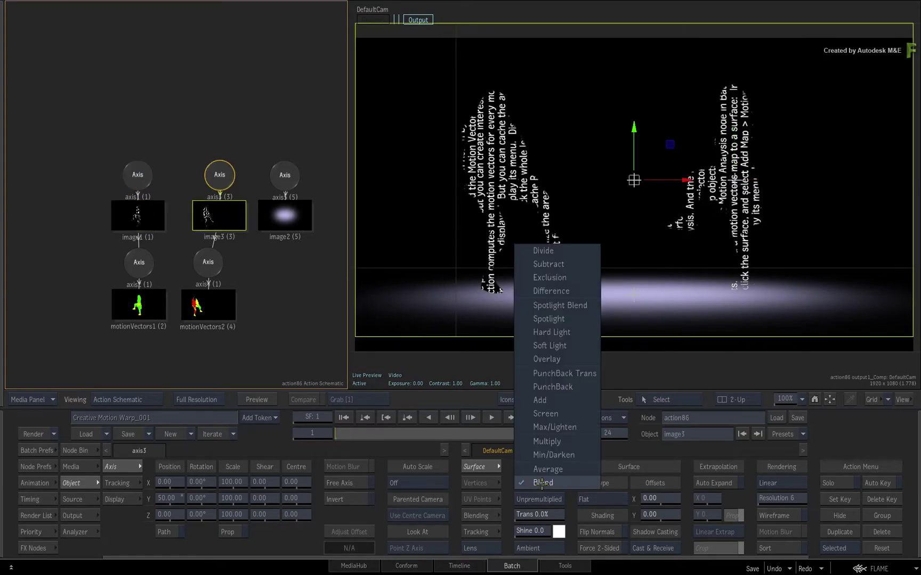
pyautogui.click(585, 427)
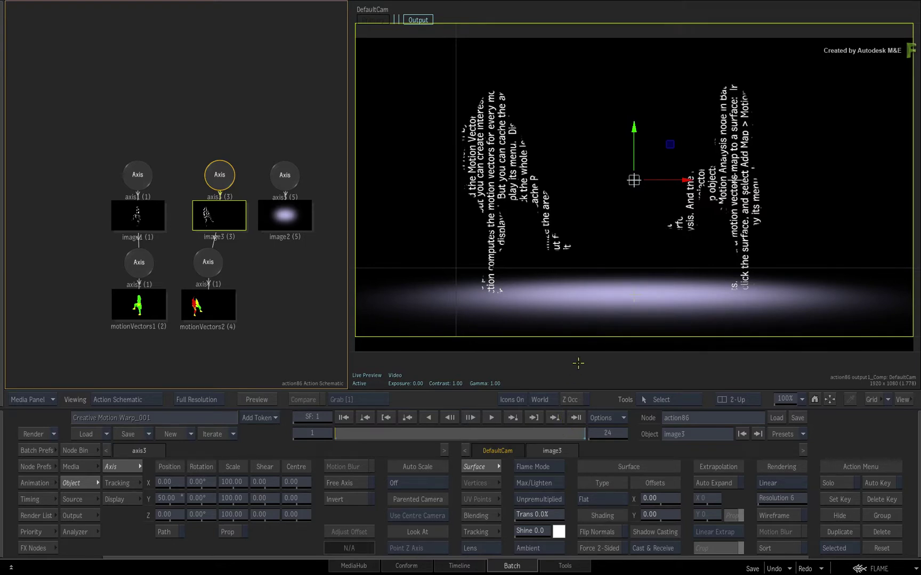
pyautogui.hotkey('space', 'F4')
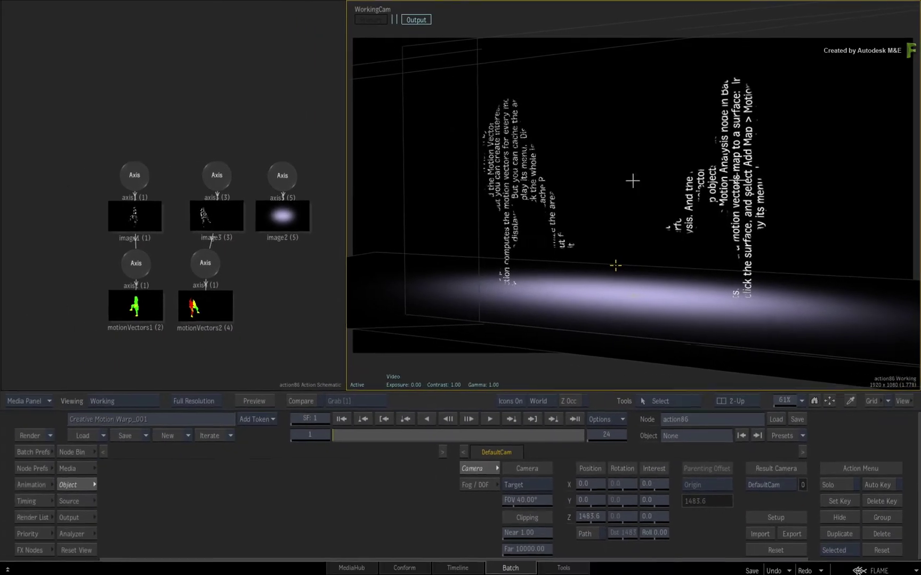
pyautogui.press('F4')
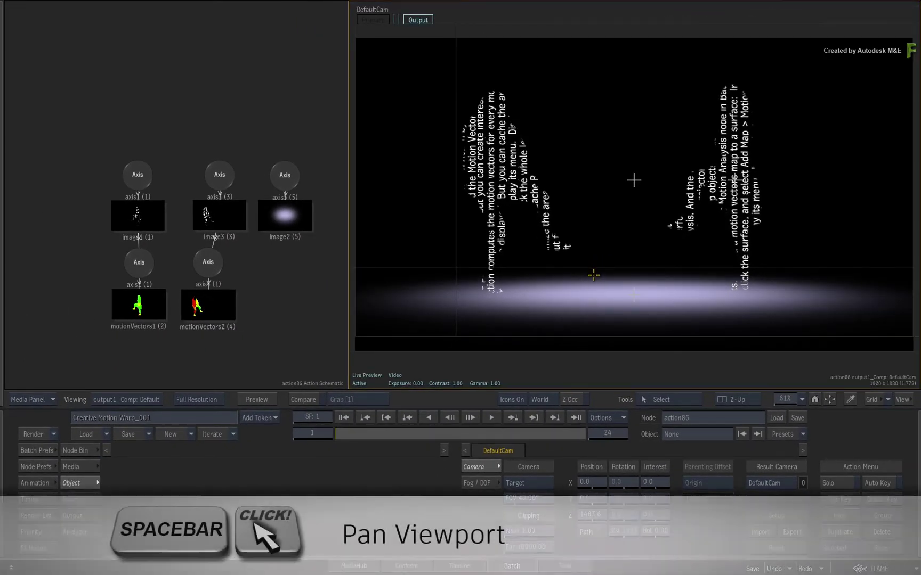
# - Clear space around DefaultCam and attach StingrayAmbientOcclusion to it as a Camera FX
pyautogui.moveTo(159, 94); pyautogui.dragTo(255, 158)
pyautogui.moveTo(56, 120); pyautogui.dragTo(255, 113)
pyautogui.moveTo(231, 184); pyautogui.dragTo(76, 149)
pyautogui.moveTo(101, 78); pyautogui.dragTo(169, 41)
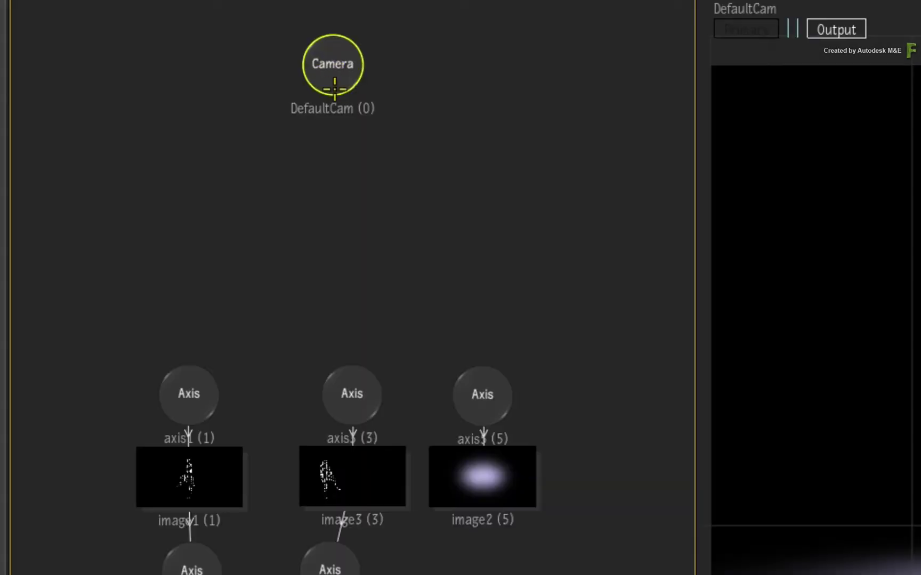
pyautogui.rightClick(334, 83)
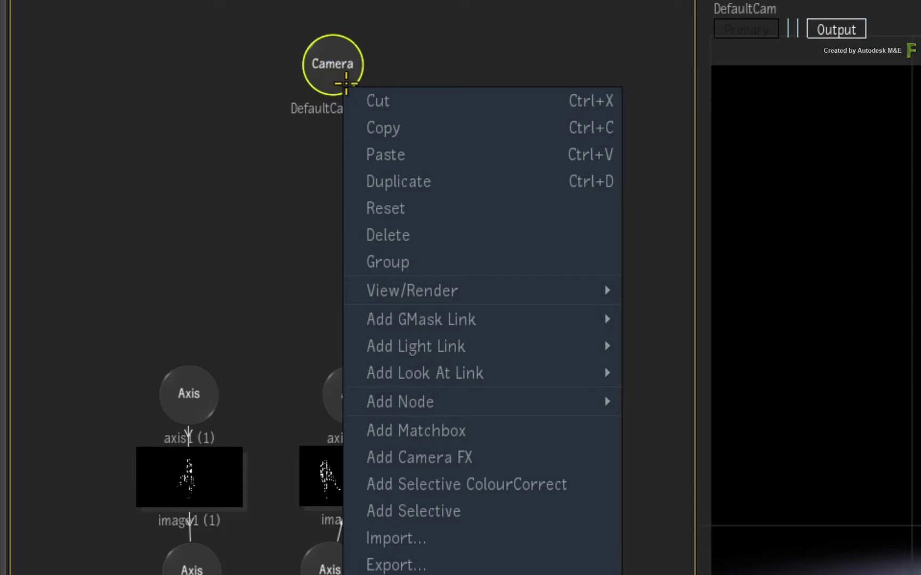
pyautogui.click(529, 459)
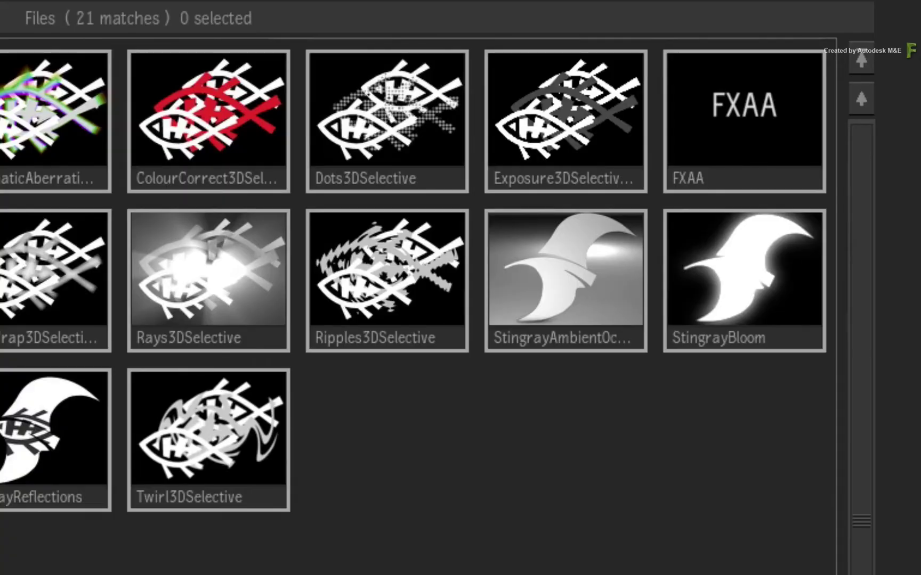
pyautogui.doubleClick(536, 280)
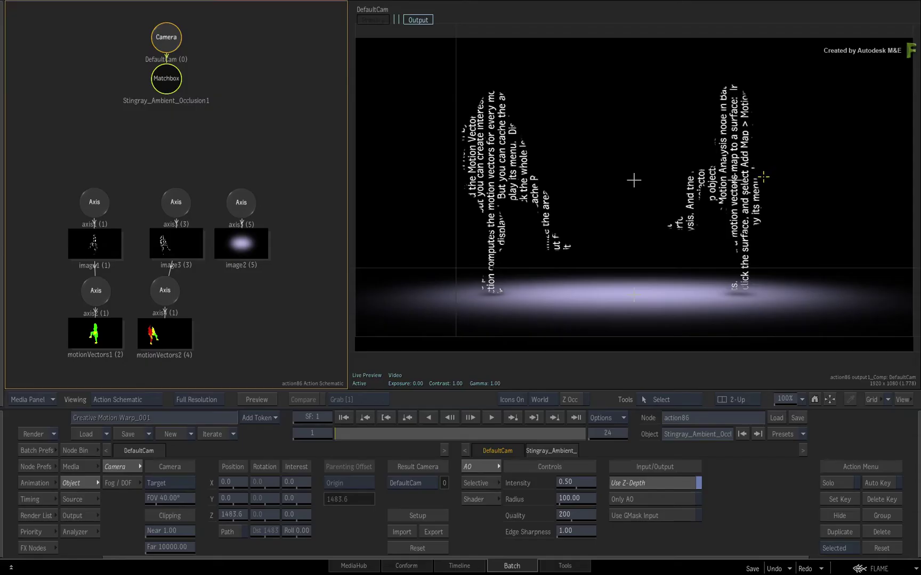
# - Raise the Stingray ambient occlusion Intensity from 0.50 to 0.89
pyautogui.moveTo(590, 483)
pyautogui.mouseDown()
pyautogui.moveTo(609, 483)
pyautogui.moveTo(586, 481)
pyautogui.mouseUp()
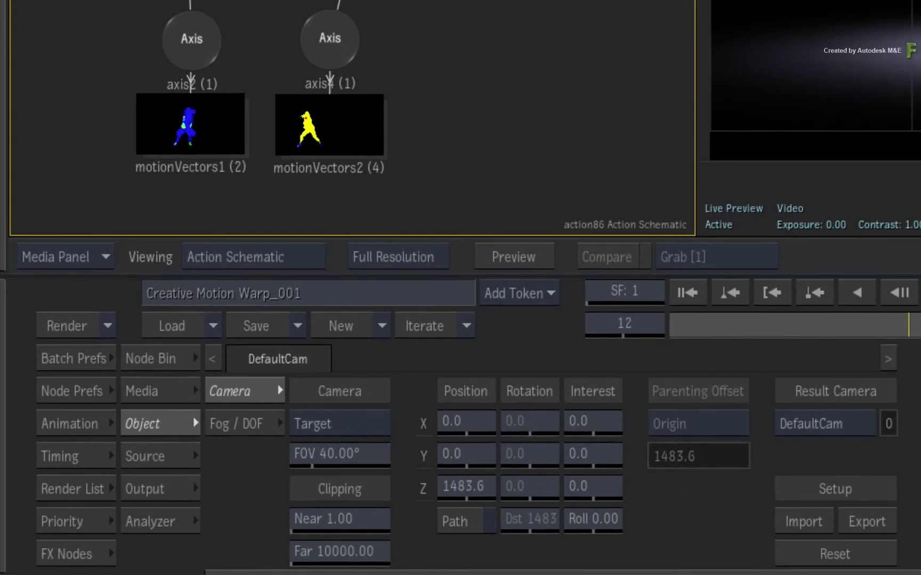
# - Select motionVectors1 and switch on its Motion Vector render pass in Object Controls
pyautogui.click(187, 120)
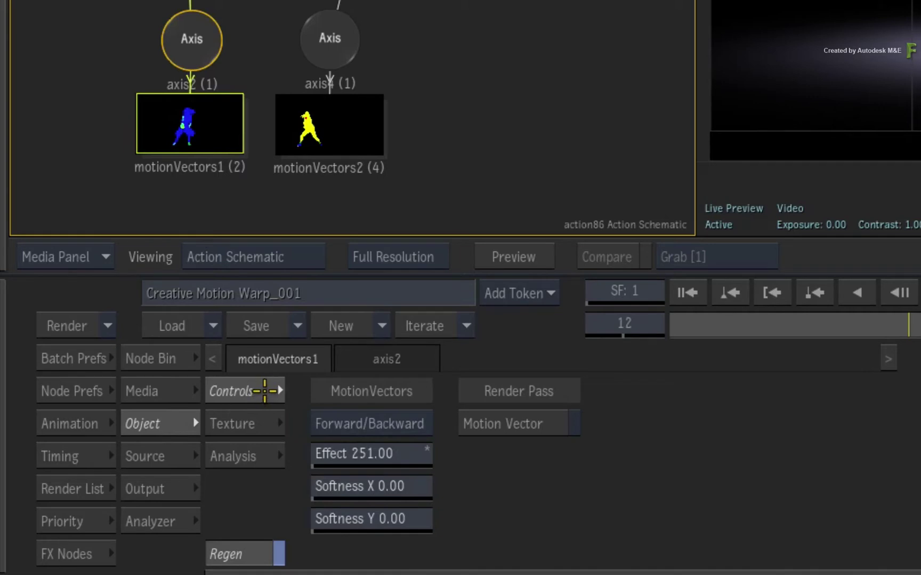
pyautogui.click(265, 391)
pyautogui.click(557, 424)
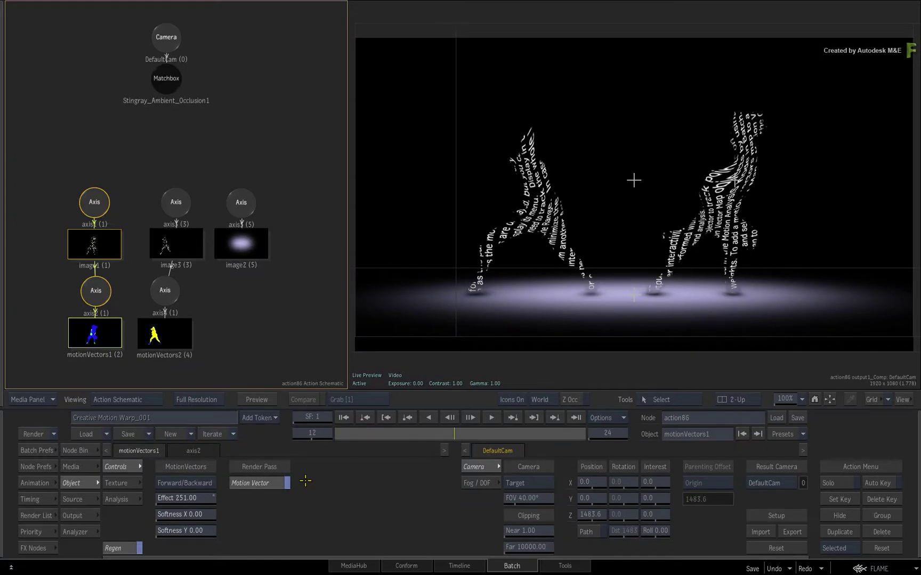
# - Attach StingrayMotionBlur to DefaultCam as a Camera FX from the shader browser
pyautogui.moveTo(171, 38); pyautogui.dragTo(218, 37)
pyautogui.rightClick(218, 36)
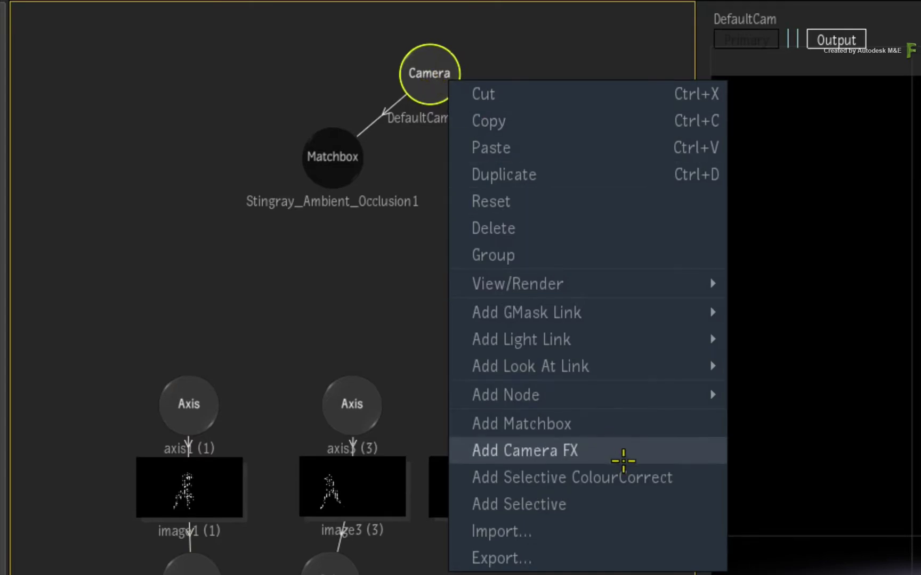
pyautogui.click(631, 448)
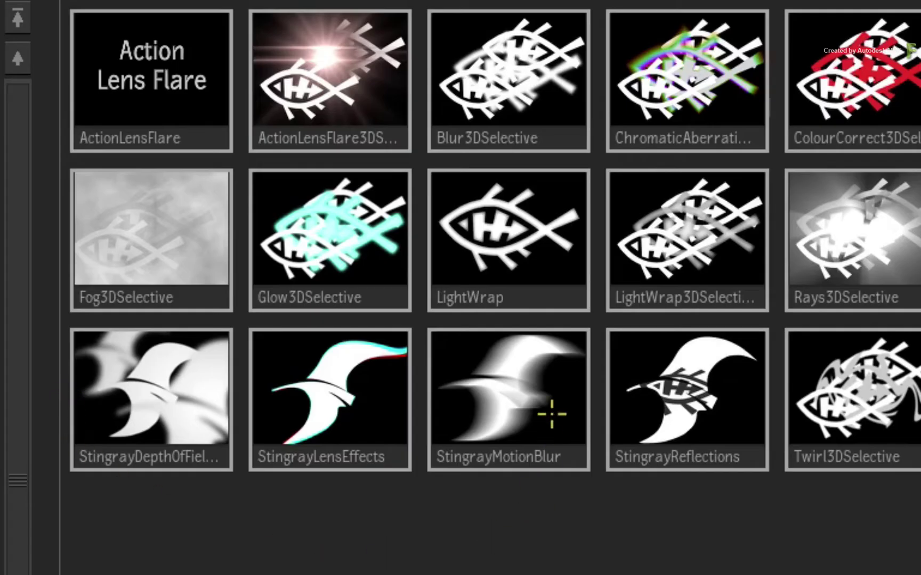
pyautogui.click(496, 209)
pyautogui.doubleClick(509, 367)
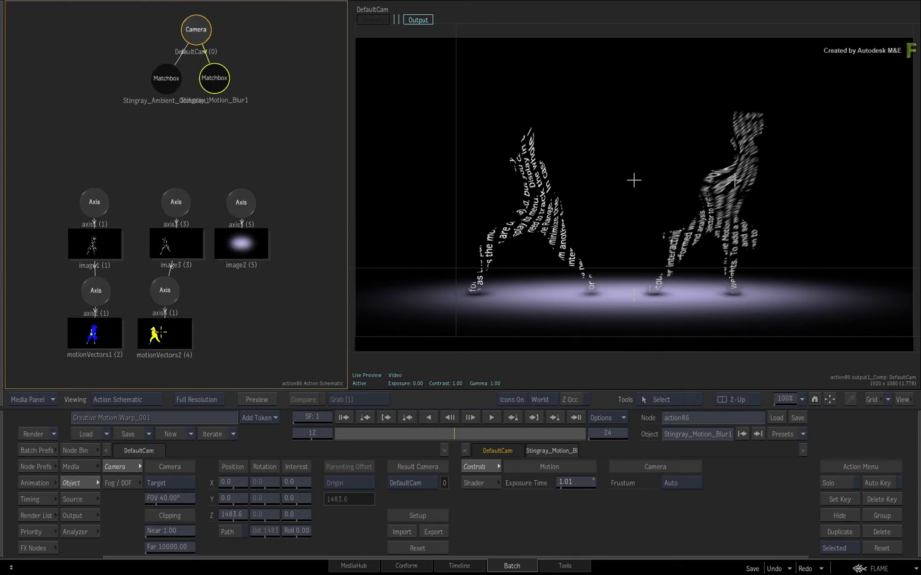
# - Select motionVectors2 and switch on its Motion Vector render pass
pyautogui.click(160, 335)
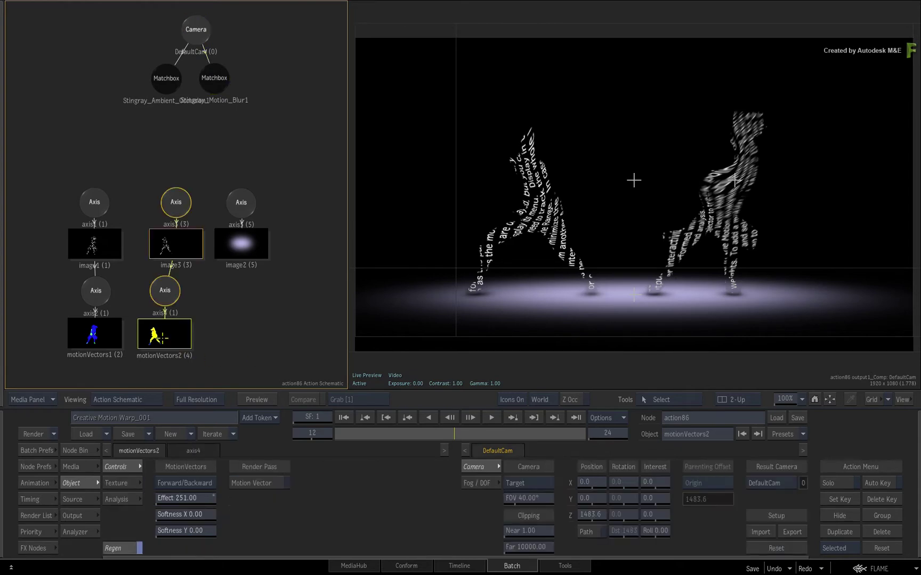
pyautogui.click(270, 487)
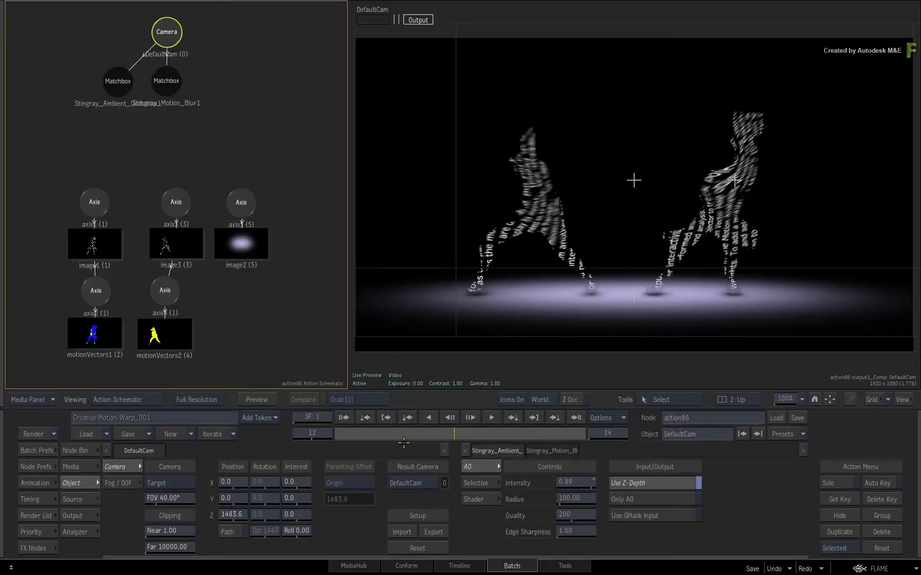
# - Switch the Action output to the Motion Vectors pass and scrub from frame 8 onward to inspect it
pyautogui.moveTo(432, 431); pyautogui.dragTo(410, 431)
pyautogui.click(522, 370)
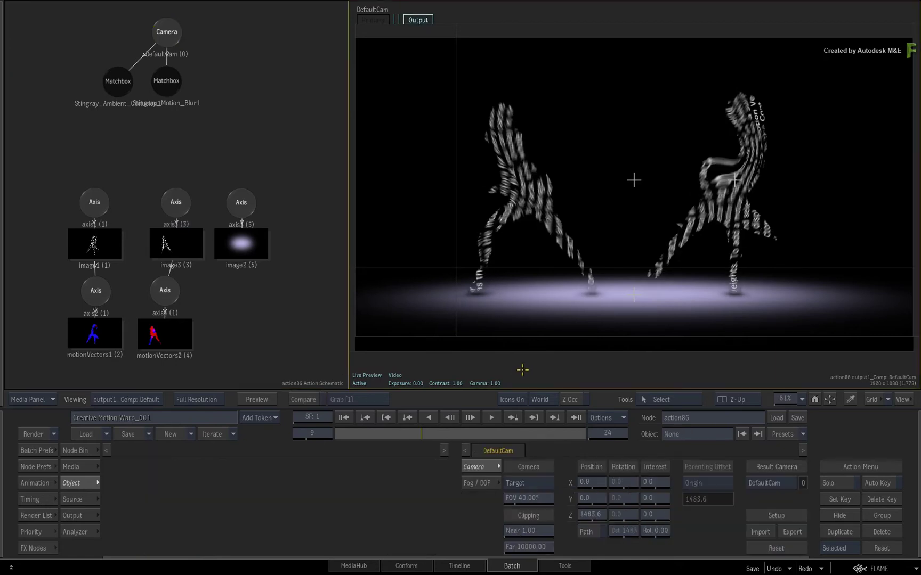
pyautogui.click(74, 514)
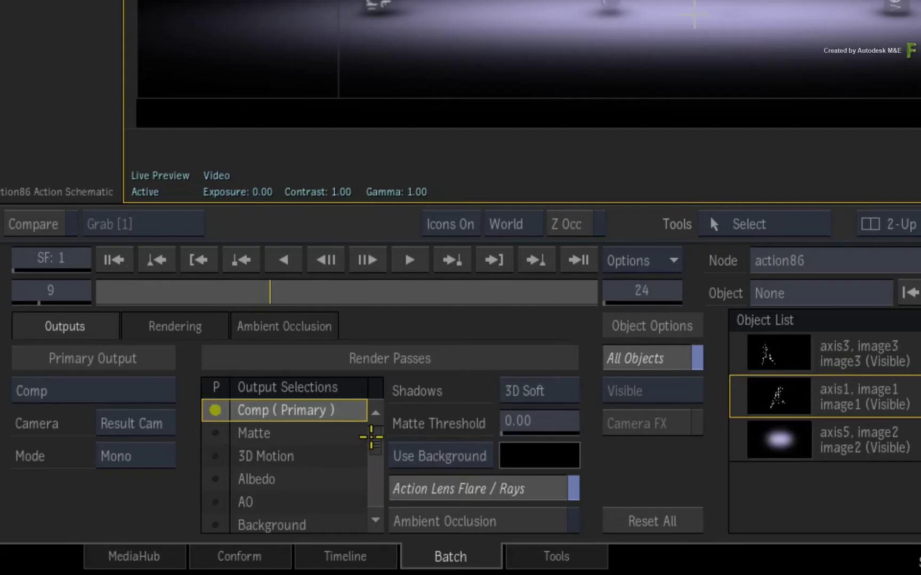
pyautogui.moveTo(473, 504); pyautogui.dragTo(477, 519)
pyautogui.click(337, 458)
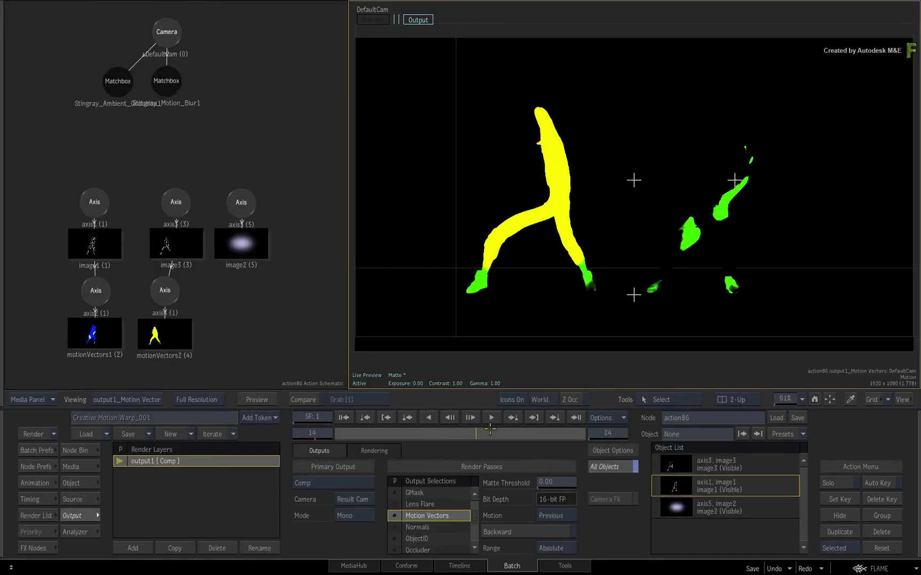
pyautogui.moveTo(492, 429); pyautogui.dragTo(356, 431)
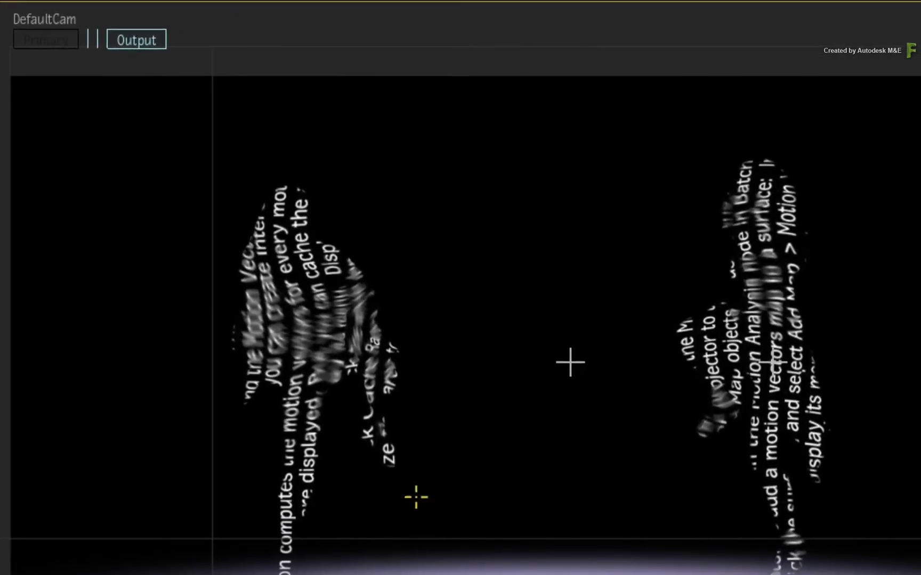
# - Add StingrayReflectionsSFX as a Selective effect from the Matchbox shader browser
pyautogui.rightClick(249, 25)
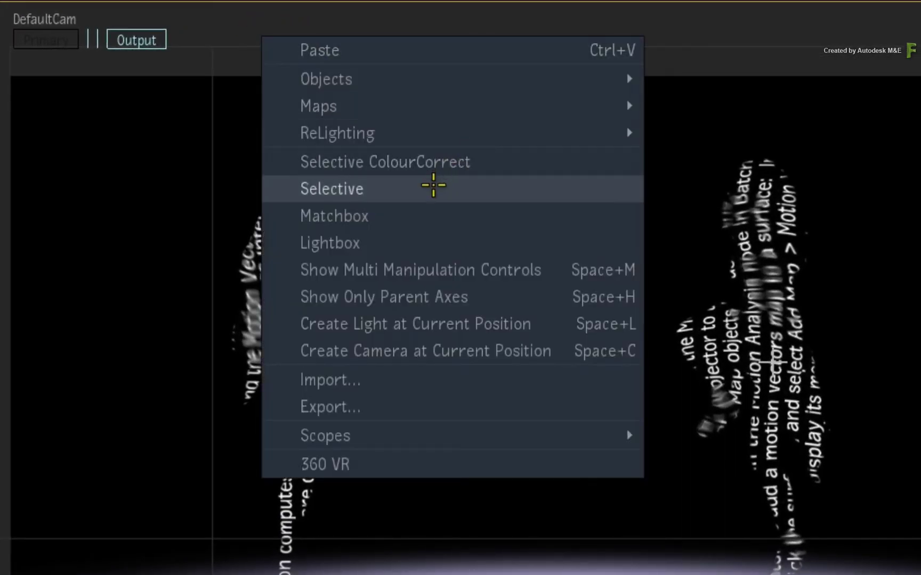
pyautogui.click(433, 186)
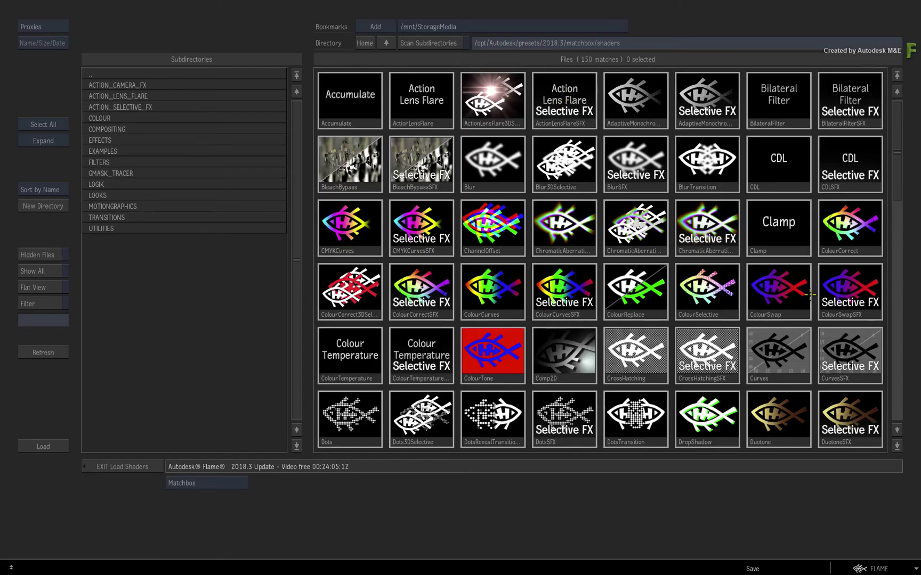
pyautogui.moveTo(896, 192); pyautogui.dragTo(905, 411)
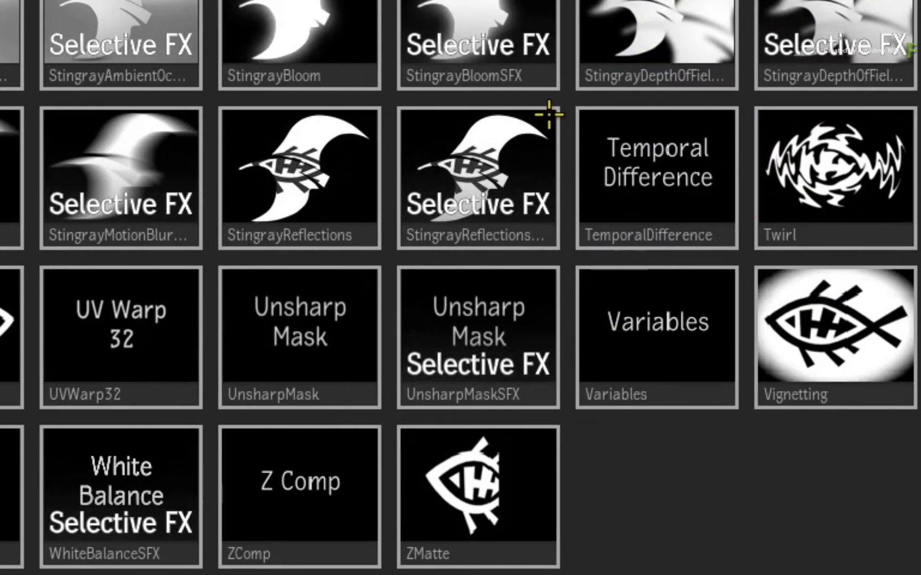
pyautogui.doubleClick(478, 157)
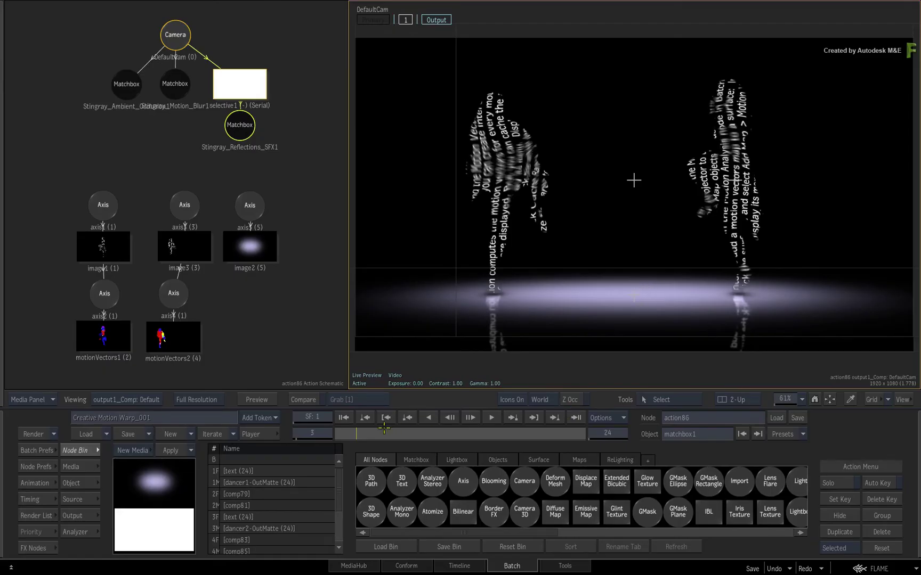
# - At the first frame, link an Ellipse GMask to the selective and stretch it across the lit floor
pyautogui.click(339, 417)
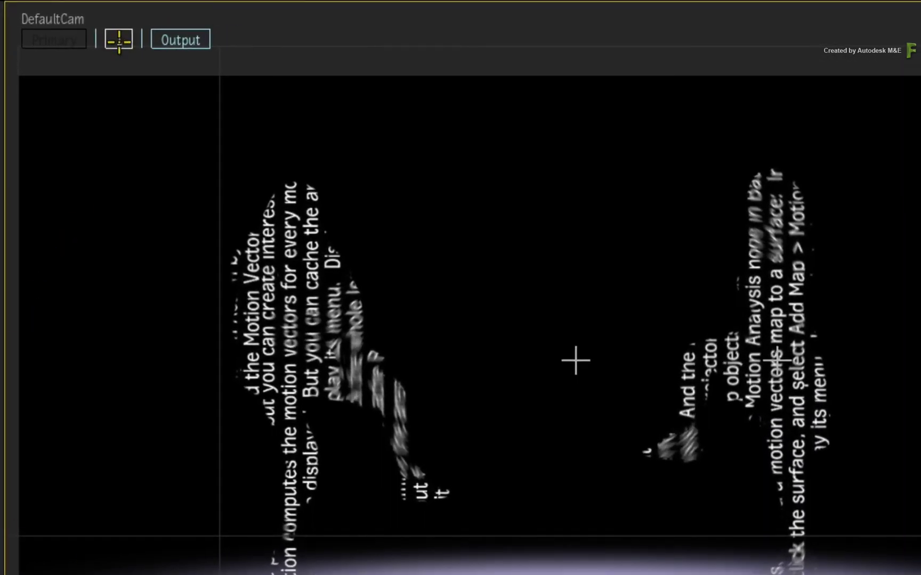
pyautogui.rightClick(119, 38)
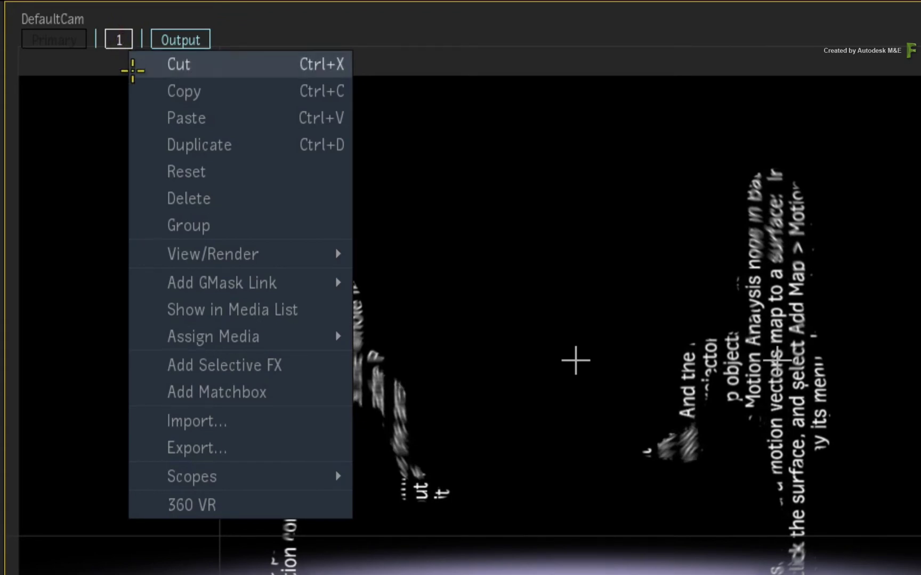
pyautogui.moveTo(250, 273)
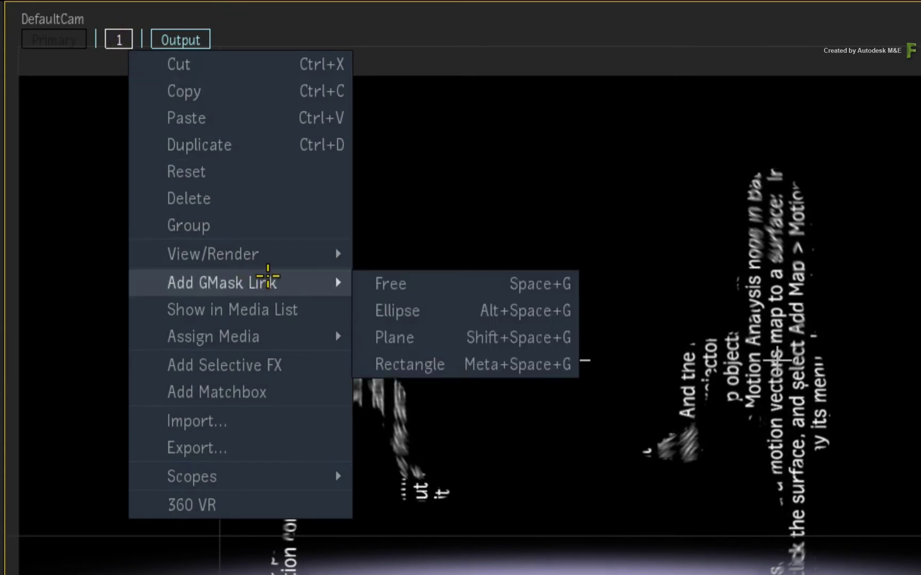
pyautogui.click(476, 307)
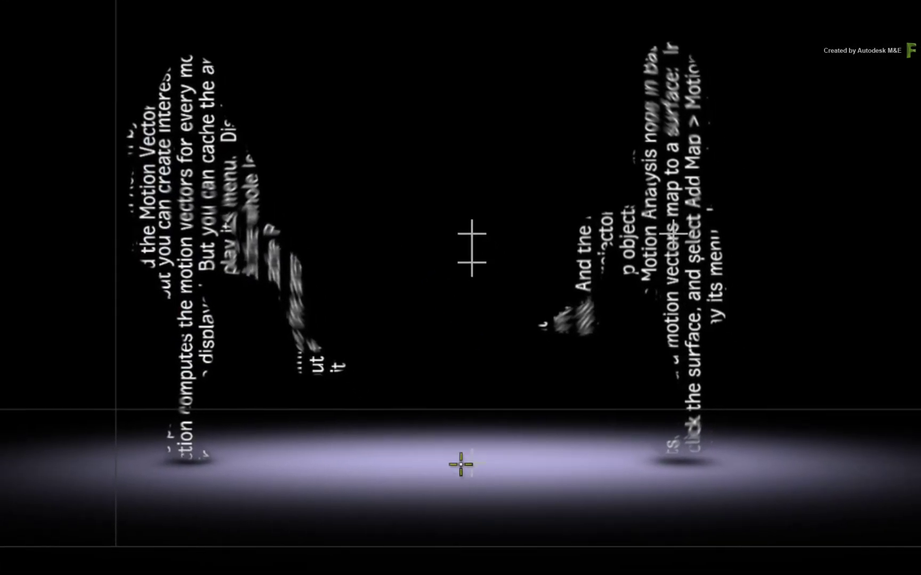
pyautogui.moveTo(460, 465); pyautogui.dragTo(907, 495)
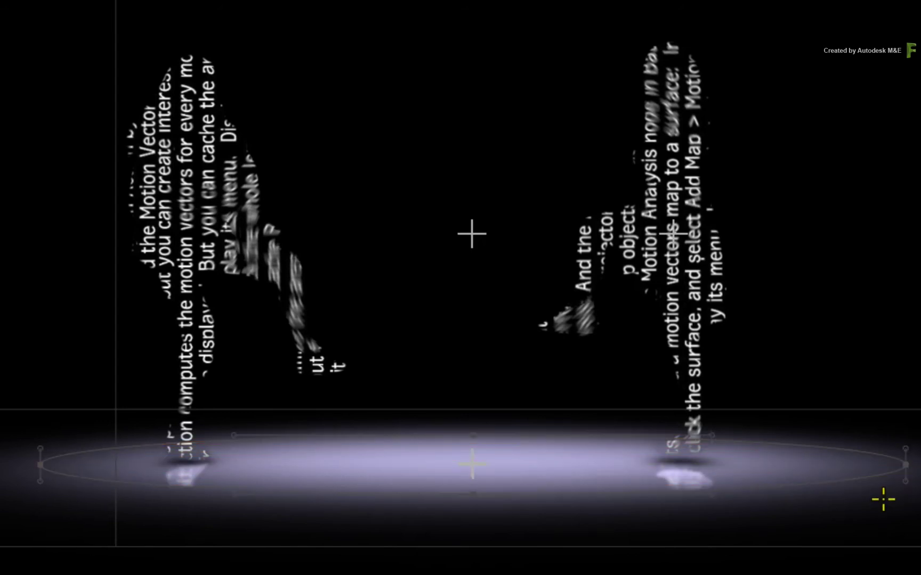
# - Add a gradient point to the floor ellipse GMask to soften its edge
pyautogui.click(517, 493)
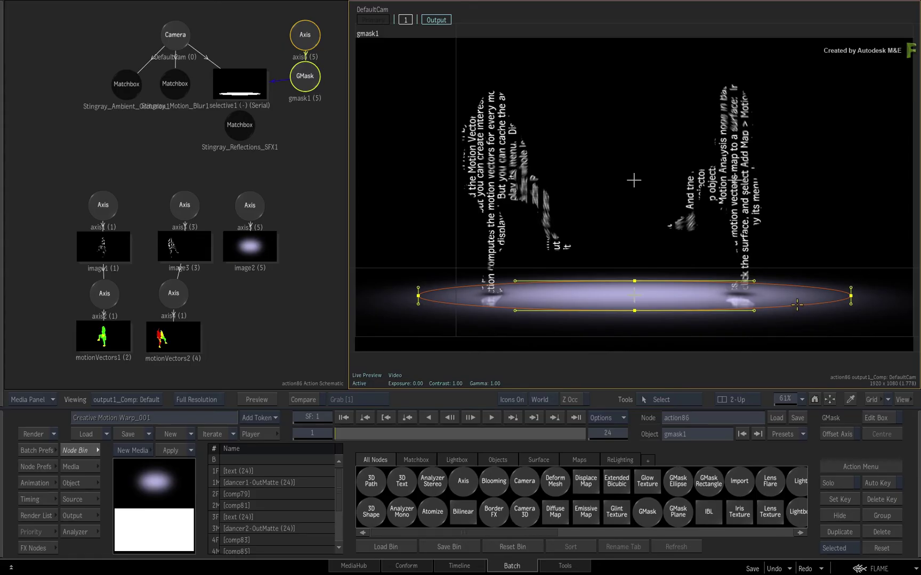
pyautogui.rightClick(797, 304)
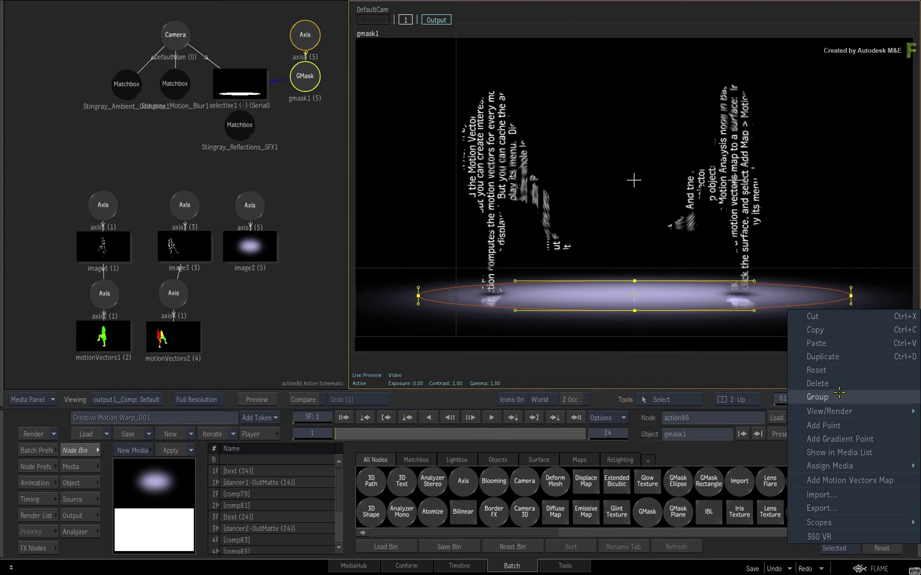
pyautogui.click(890, 440)
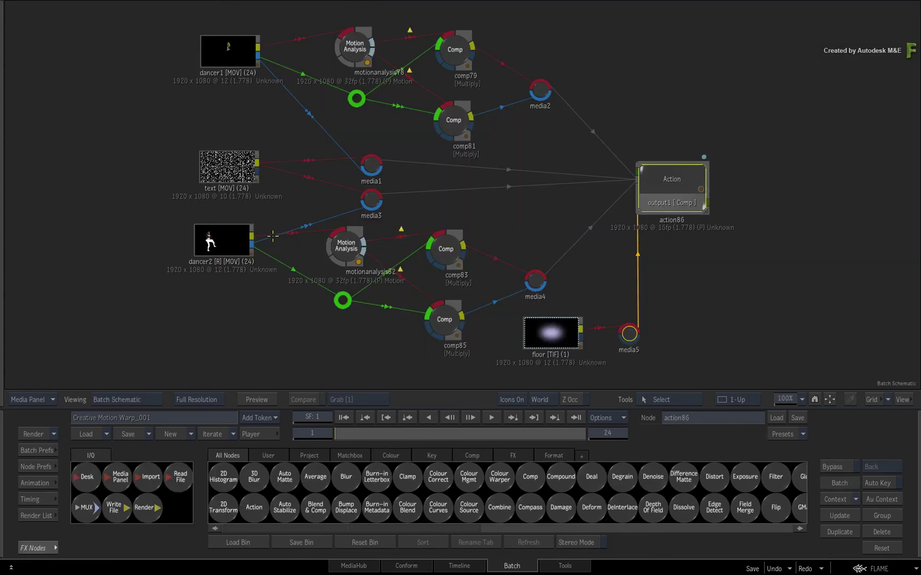
pyautogui.moveTo(344, 57); pyautogui.dragTo(338, 50)
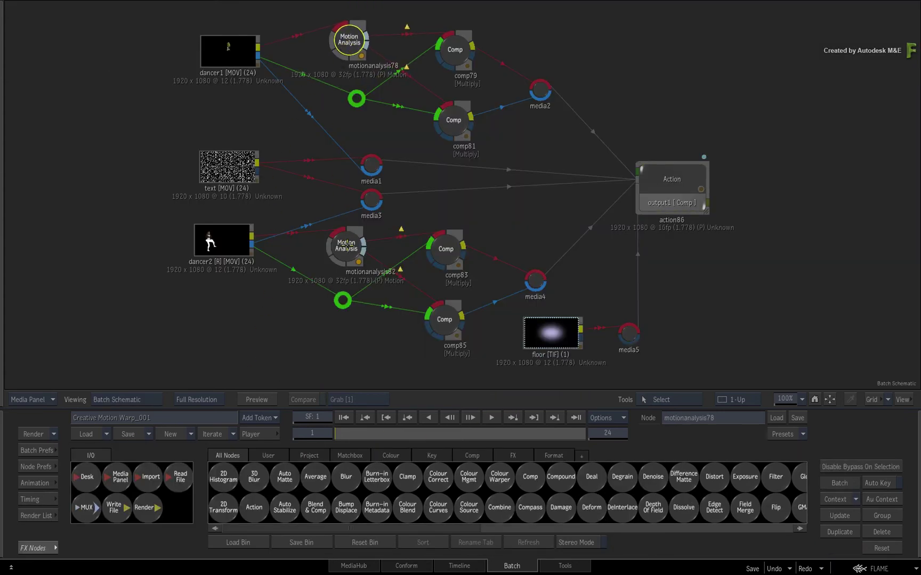
pyautogui.moveTo(347, 246); pyautogui.dragTo(346, 243)
pyautogui.click(446, 248)
pyautogui.click(455, 105)
pyautogui.click(459, 72)
pyautogui.click(458, 323)
pyautogui.click(451, 259)
pyautogui.doubleClick(671, 179)
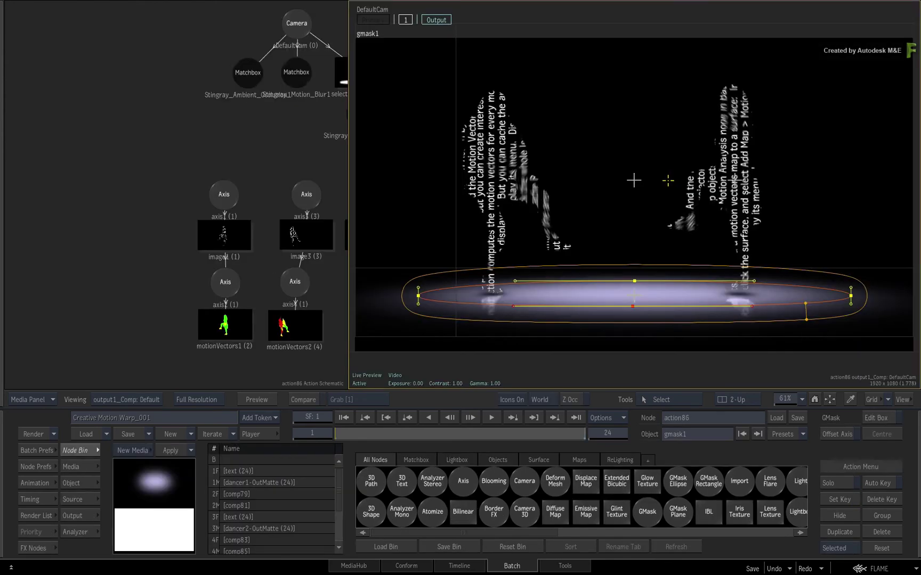
pyautogui.press('Home')
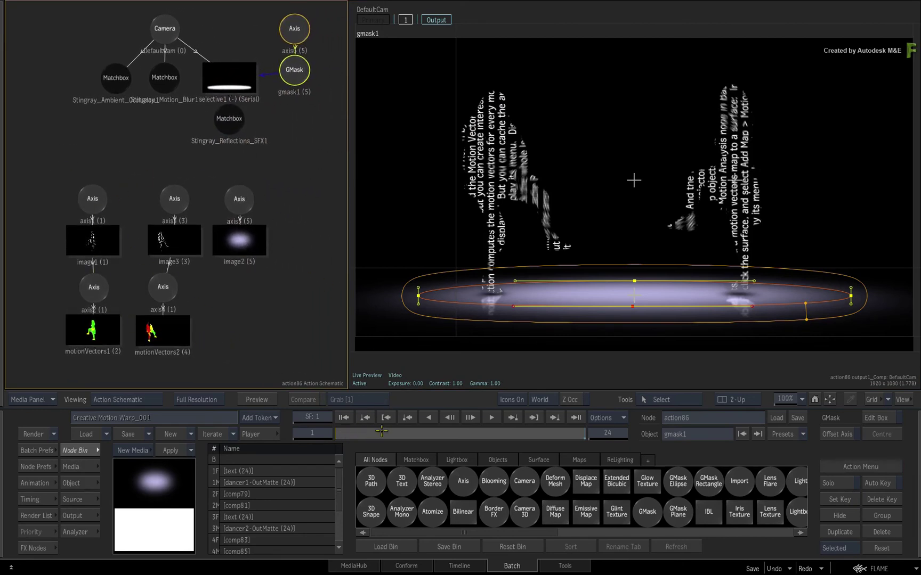
pyautogui.moveTo(402, 432)
pyautogui.mouseDown()
pyautogui.moveTo(577, 433)
pyautogui.moveTo(292, 436)
pyautogui.mouseUp()
# - Turn icons off and scrub the timeline across early frames to review the dancers and reflections
pyautogui.press('i')
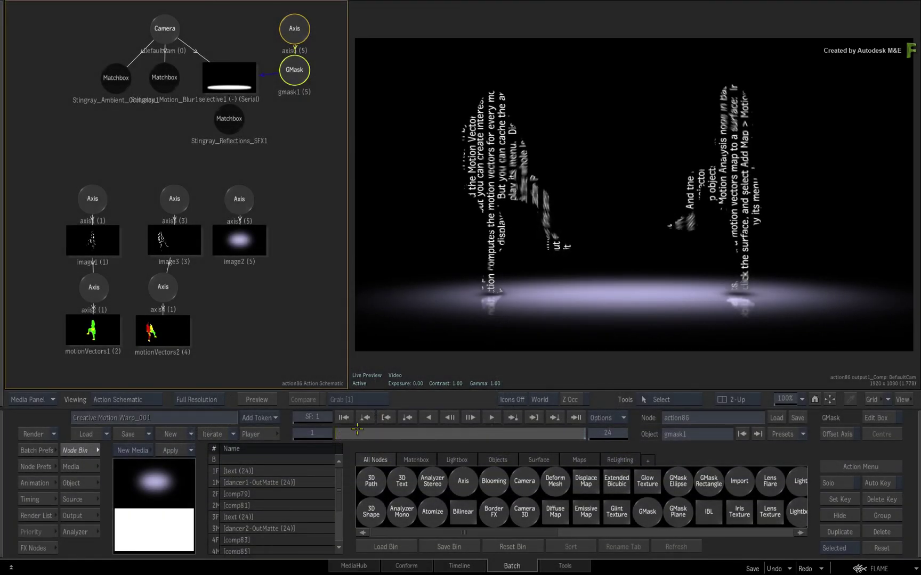
pyautogui.moveTo(357, 429); pyautogui.dragTo(591, 429)
pyautogui.moveTo(529, 429); pyautogui.dragTo(287, 433)
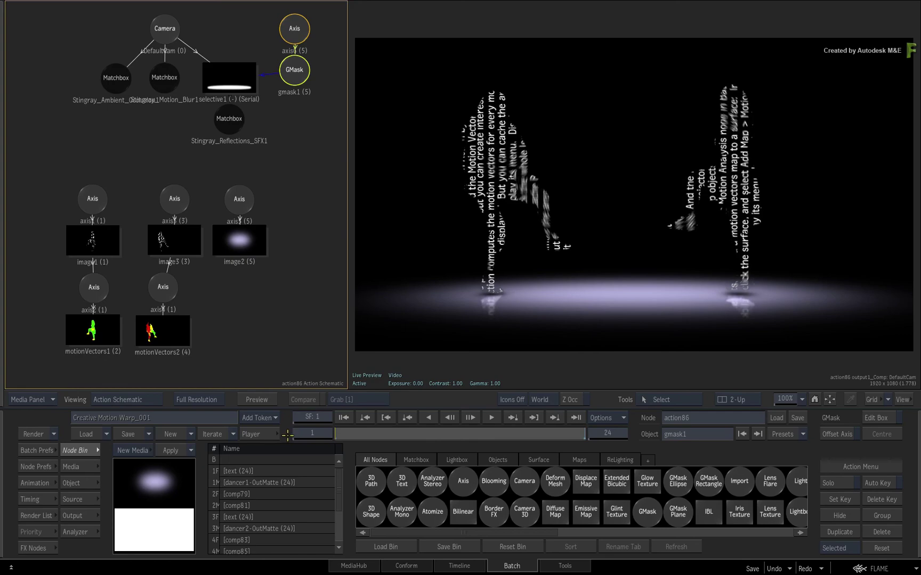